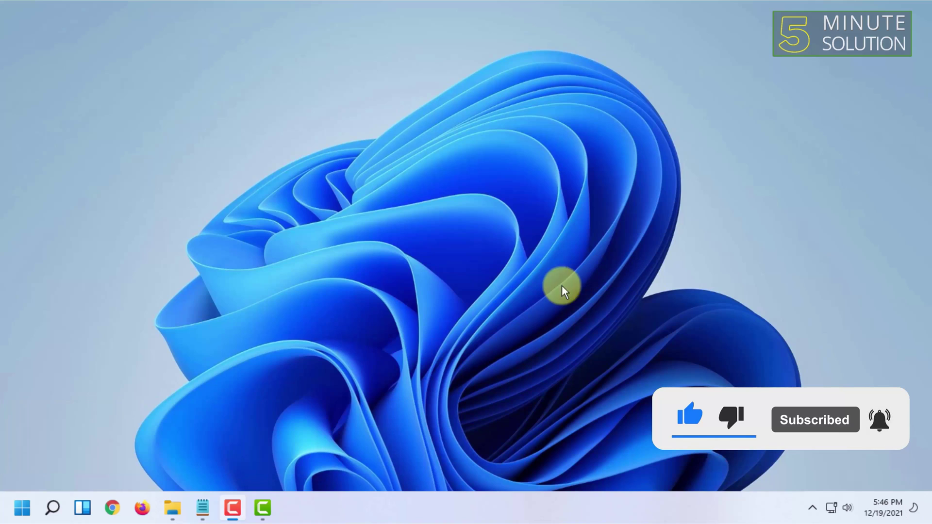
# Open File Explorer and go to the folder C:\Windows\Resources\Themes
pyautogui.click(20, 509)
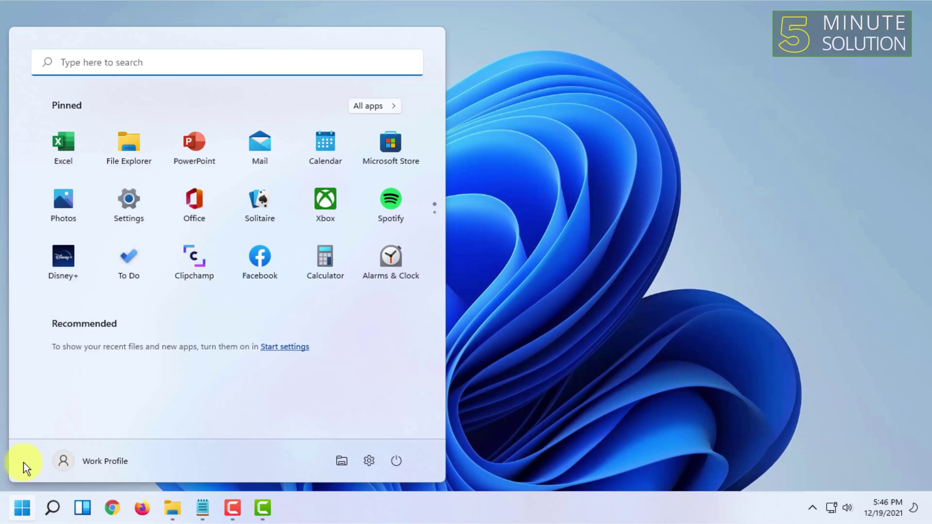
pyautogui.click(139, 153)
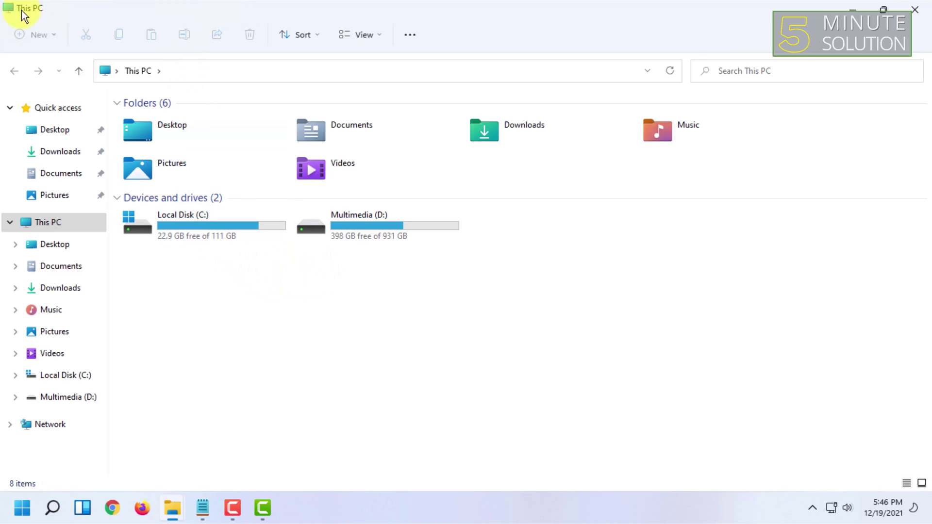
pyautogui.doubleClick(199, 230)
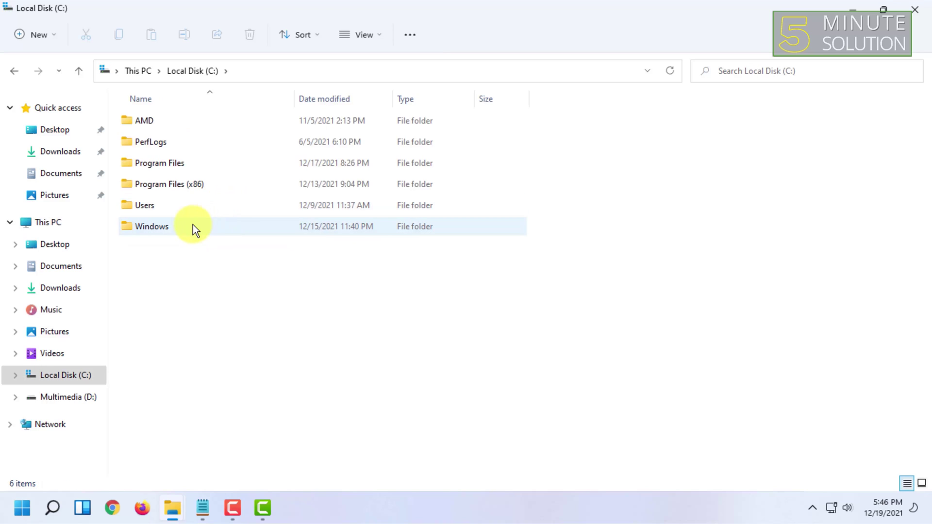
pyautogui.click(203, 224)
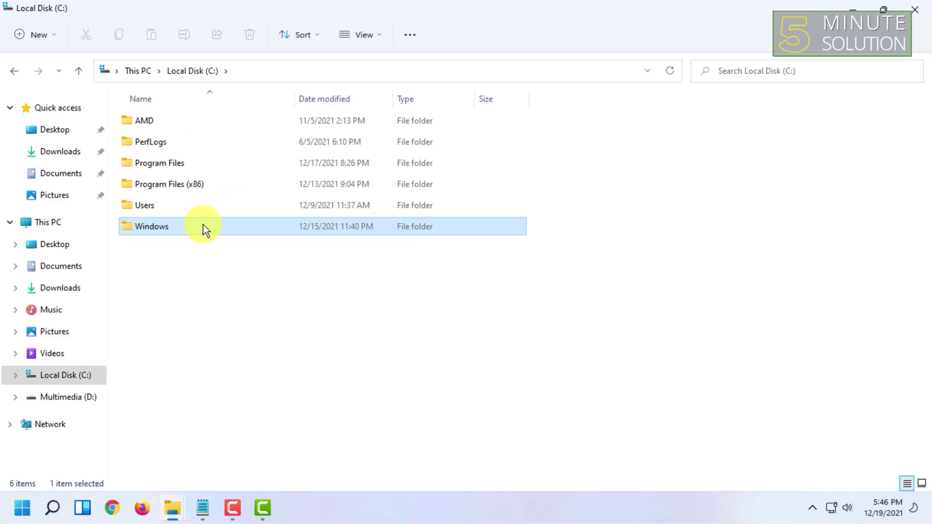
pyautogui.doubleClick(203, 225)
pyautogui.scroll(-4, 209, 344)
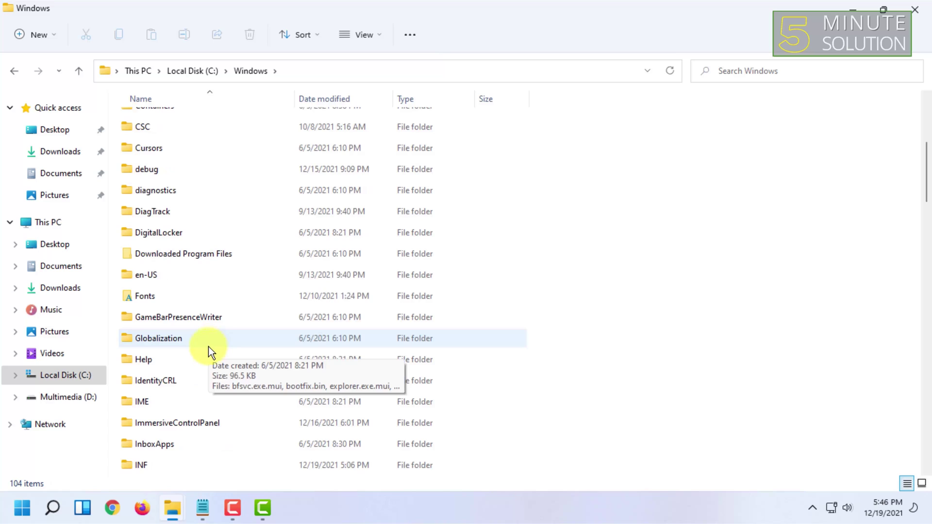
pyautogui.scroll(-7, 208, 345)
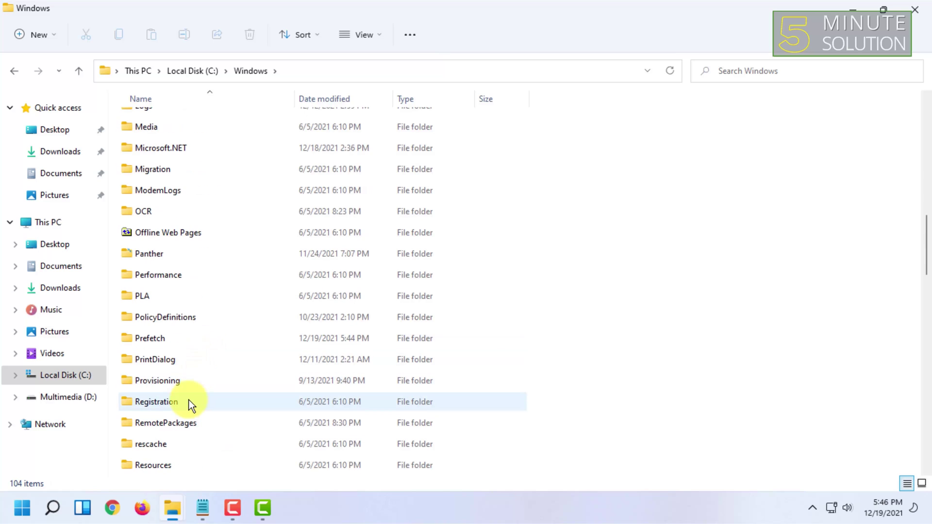
pyautogui.scroll(-1, 188, 398)
pyautogui.doubleClick(188, 398)
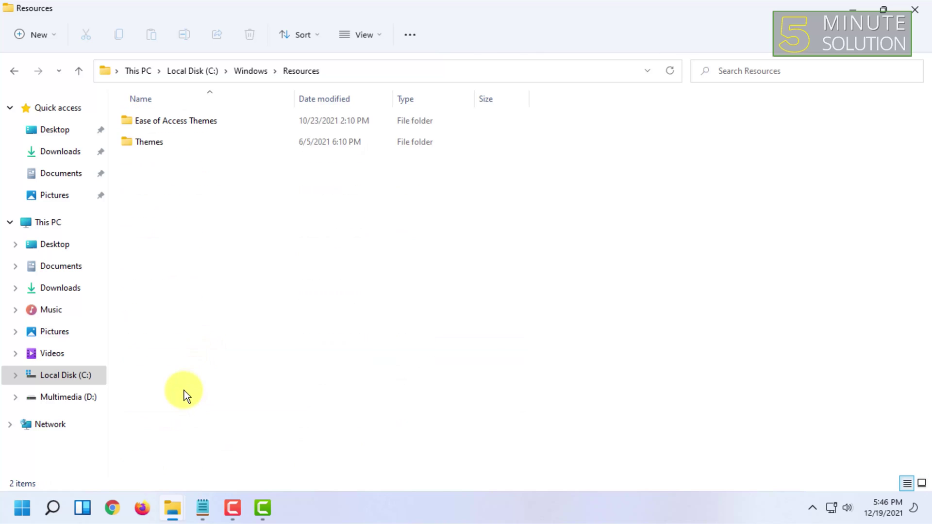
pyautogui.doubleClick(166, 145)
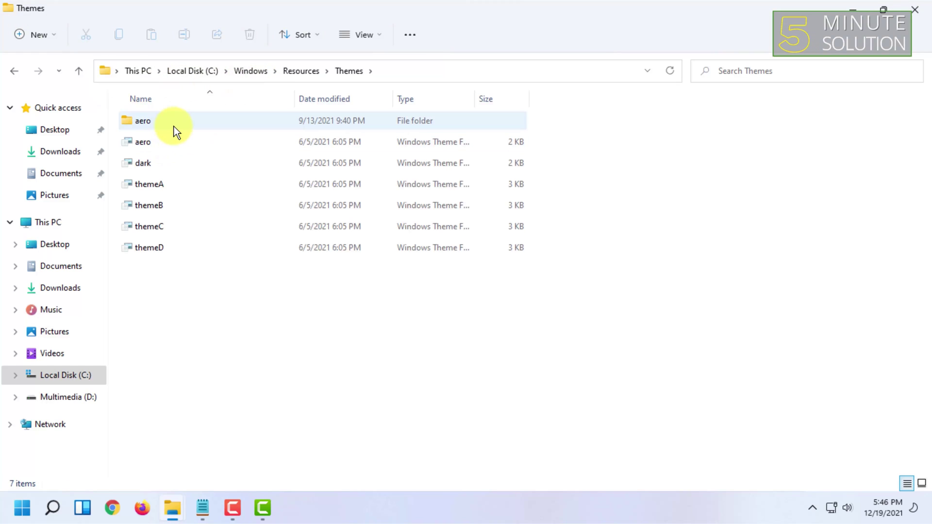
# Copy the aero theme file from the Themes folder and paste it onto the desktop
pyautogui.click(174, 141)
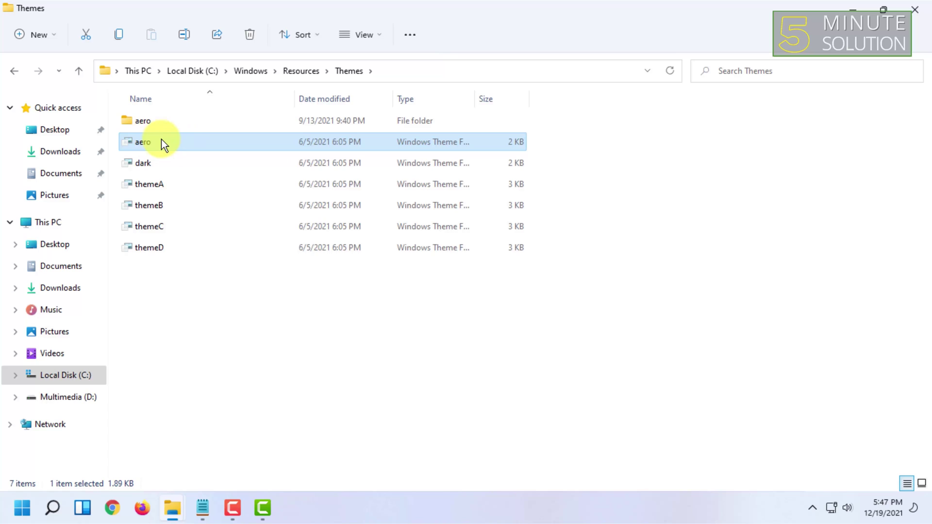
pyautogui.rightClick(163, 140)
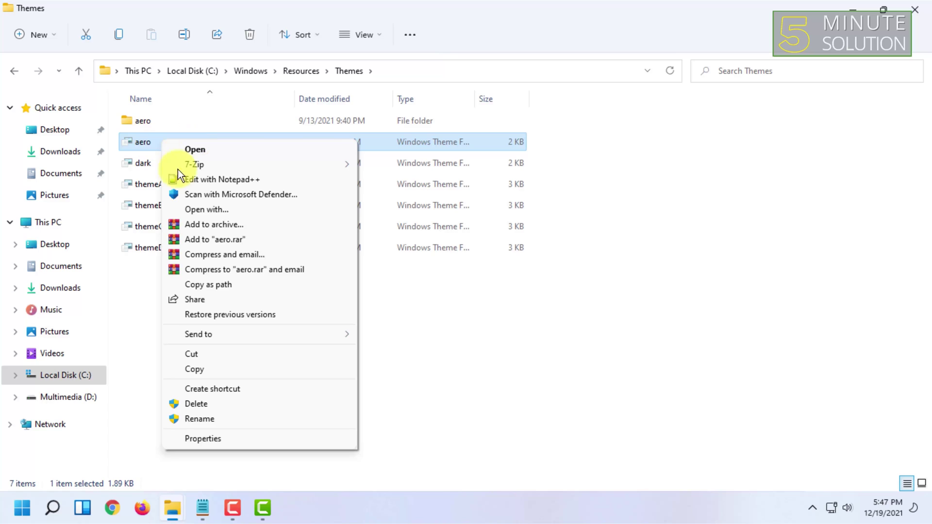
pyautogui.click(220, 367)
pyautogui.click(852, 9)
pyautogui.rightClick(431, 248)
pyautogui.click(473, 326)
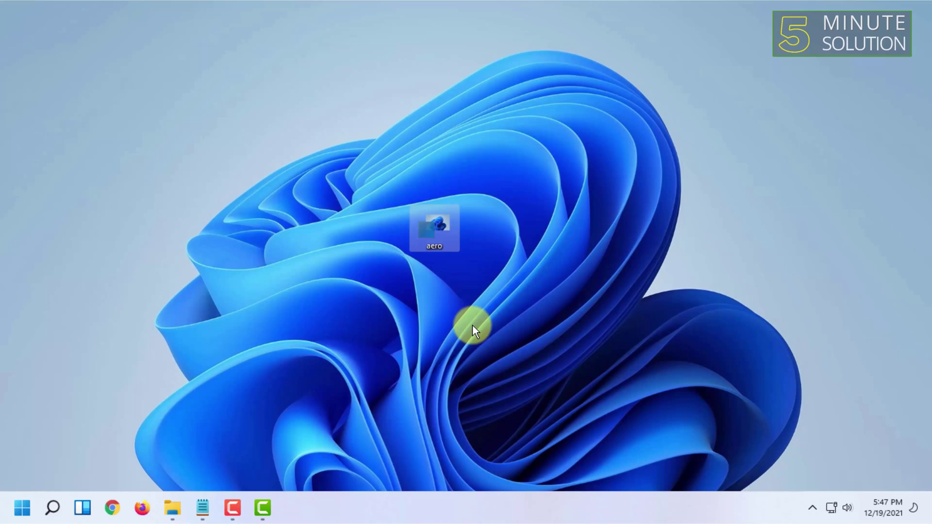
# Open the desktop copy of the aero theme file with Notepad
pyautogui.rightClick(435, 234)
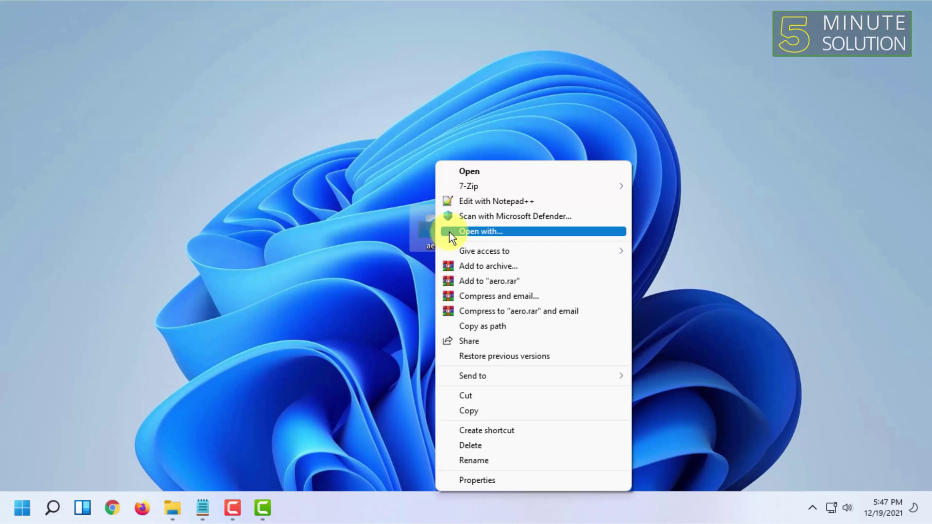
pyautogui.click(517, 230)
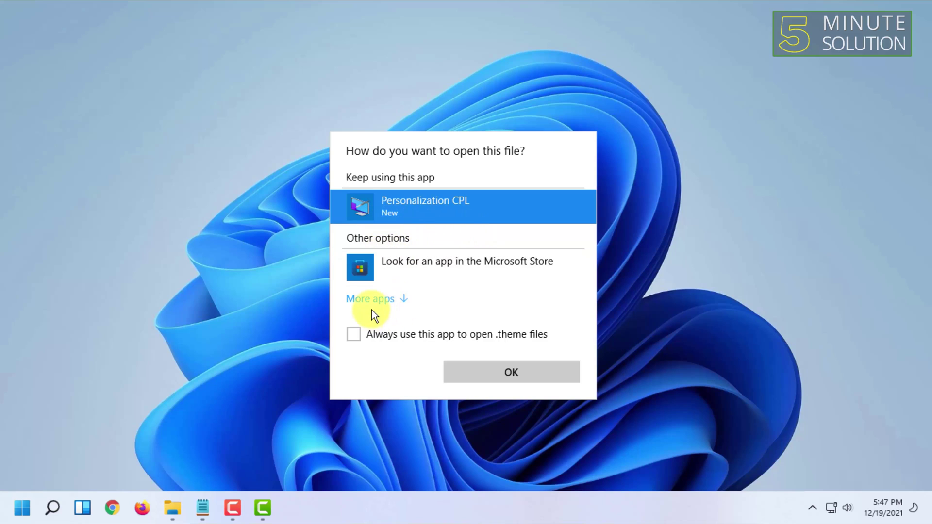
pyautogui.click(389, 299)
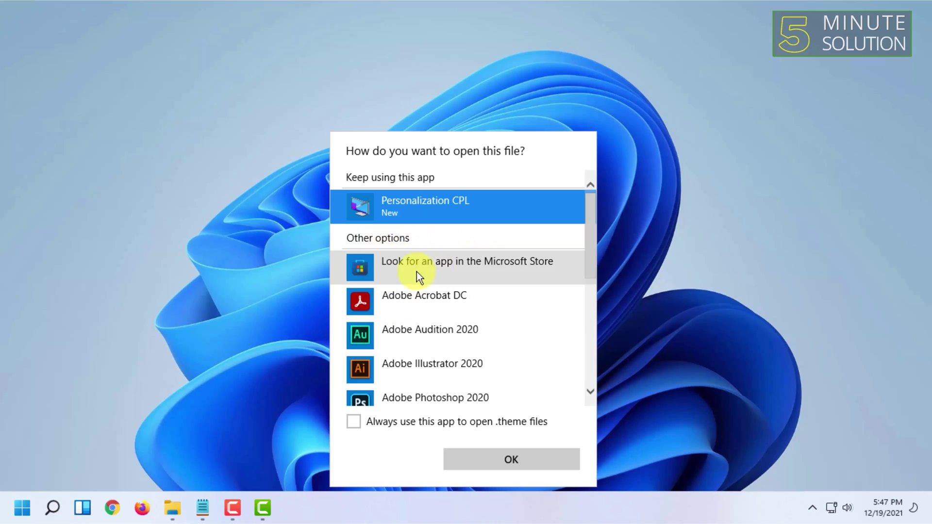
pyautogui.scroll(-3, 463, 272)
pyautogui.scroll(-1, 450, 279)
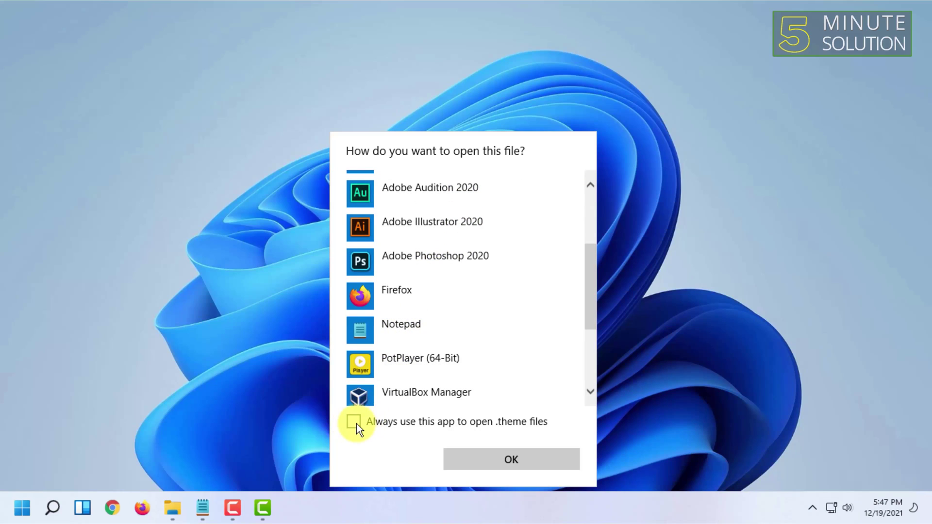
pyautogui.click(387, 324)
pyautogui.click(489, 450)
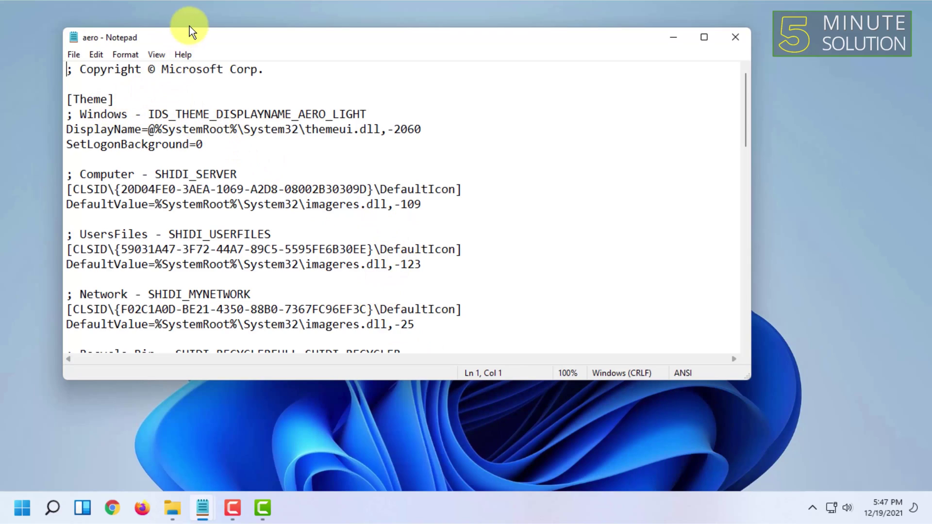
# Delete the text of the Windows comment line and the DisplayName line under [Theme]
pyautogui.moveTo(172, 38); pyautogui.dragTo(141, 75)
pyautogui.moveTo(396, 167); pyautogui.dragTo(28, 152)
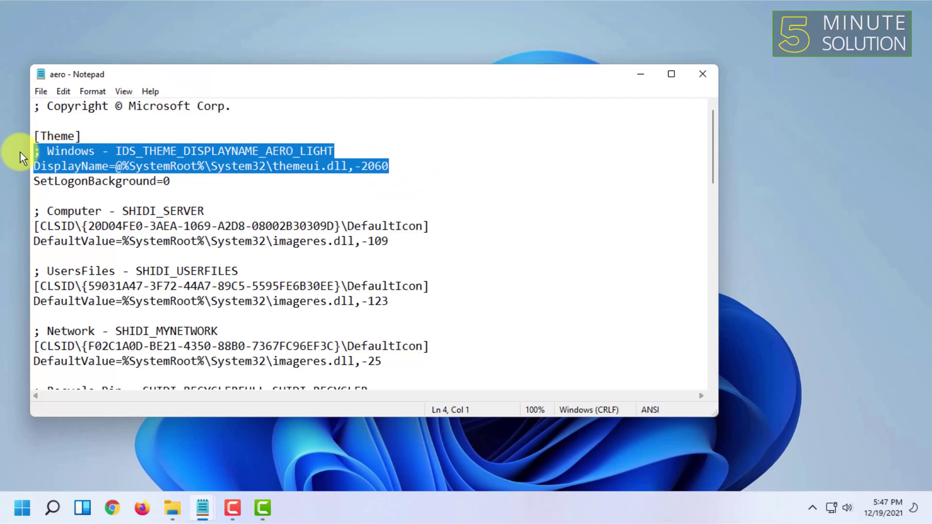
pyautogui.press('Delete')
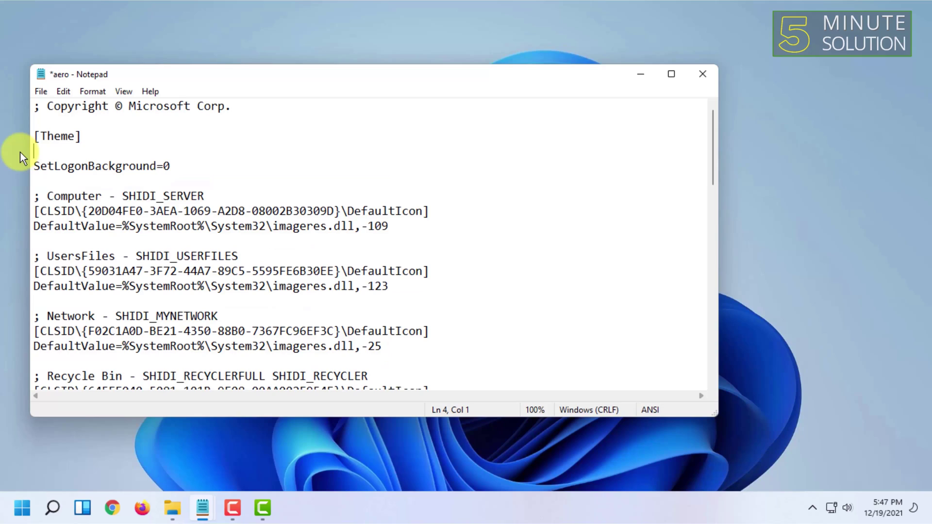
pyautogui.write('display')
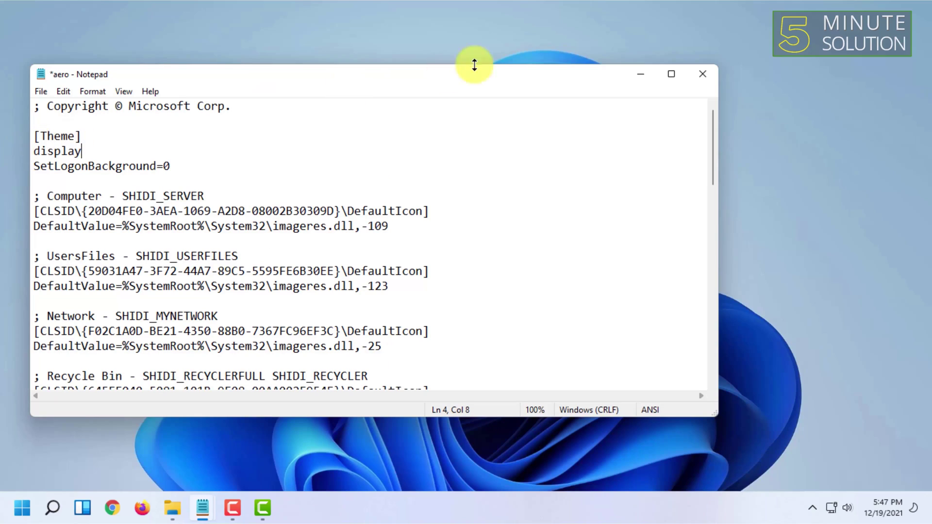
pyautogui.hotkey('ctrl', 'z')
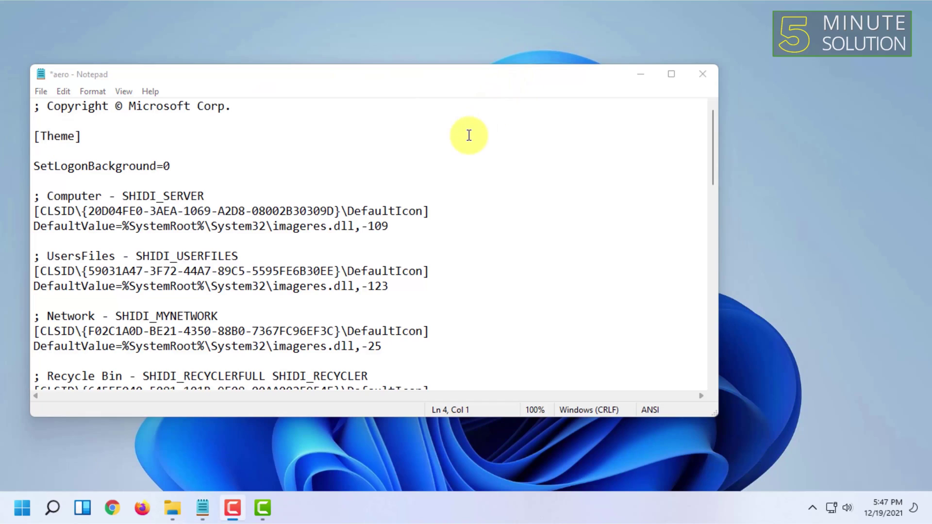
# Enter "Displayname = Aero lite" on the empty line under [Theme]
pyautogui.click(75, 149)
pyautogui.write('Dis')
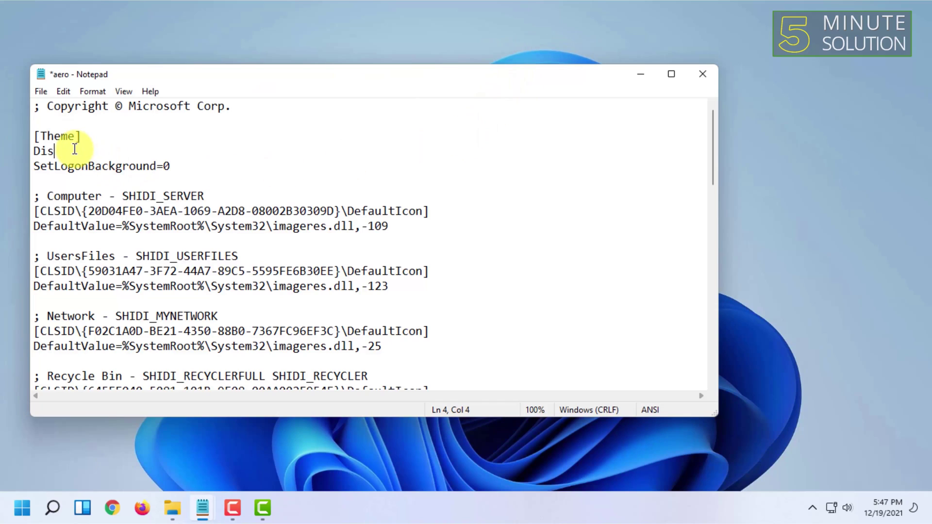
pyautogui.write('playname = Aero Lite')
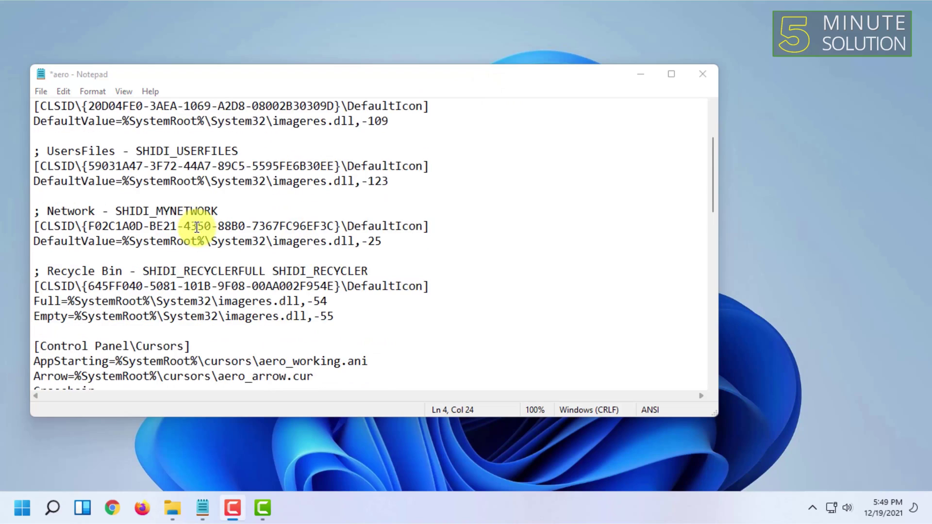
pyautogui.click(168, 152)
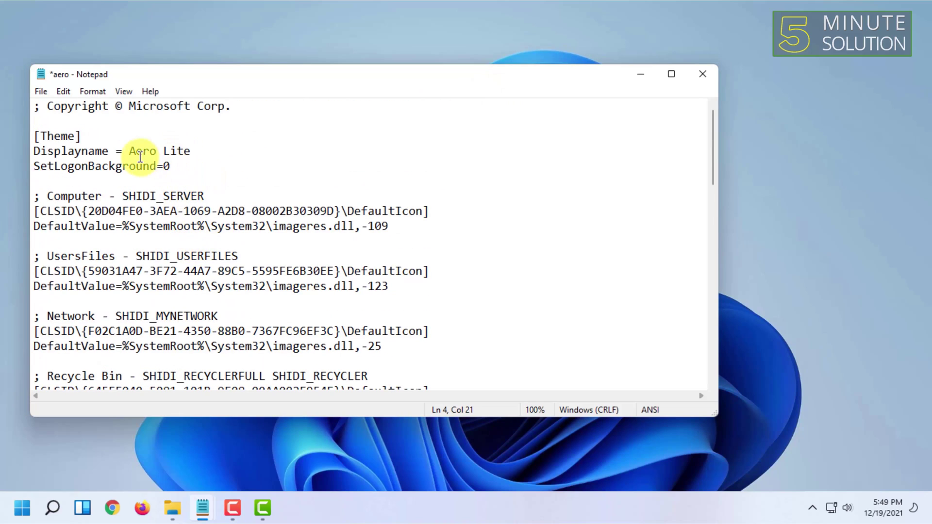
pyautogui.press('BackSpace')
pyautogui.write('L')
# Change the file name in the [VisualStyles] Path line to Aerolite.msstyles
pyautogui.scroll(-4, 125, 163)
pyautogui.scroll(-8, 125, 163)
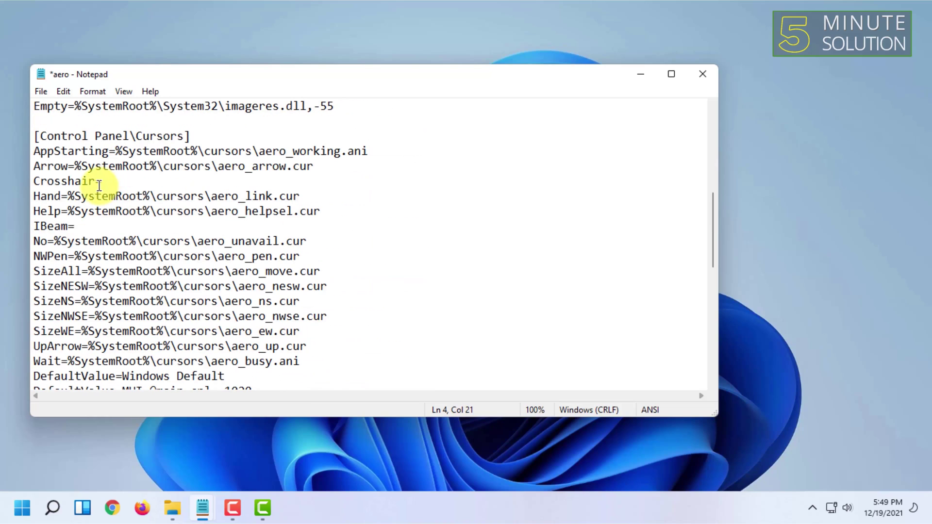
pyautogui.scroll(-1, 100, 222)
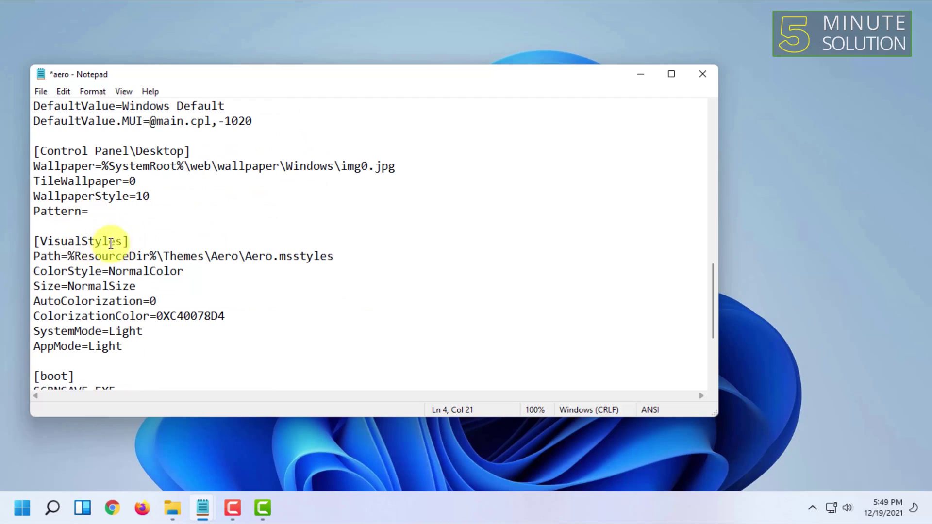
pyautogui.moveTo(246, 257); pyautogui.dragTo(271, 256)
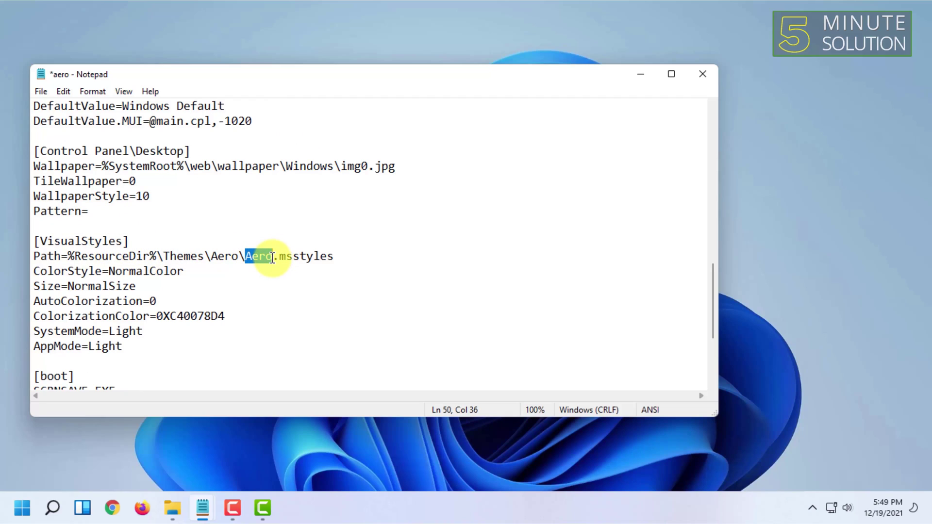
pyautogui.press('Right')
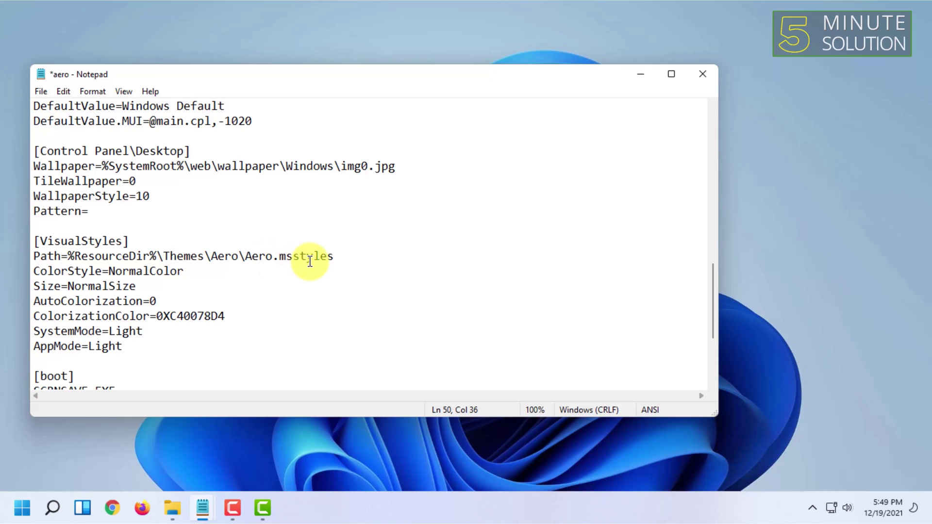
pyautogui.write('lite')
pyautogui.moveTo(272, 256); pyautogui.dragTo(301, 253)
pyautogui.click(306, 253)
pyautogui.click(275, 256)
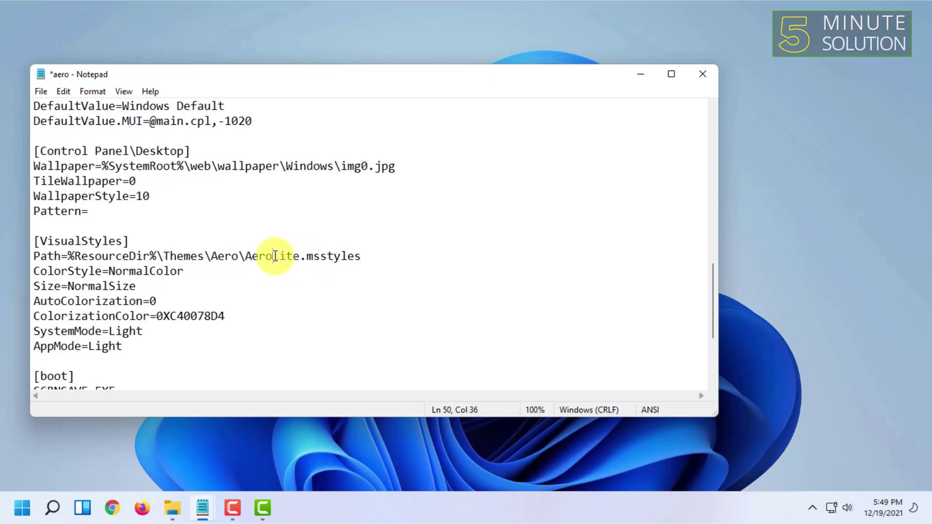
pyautogui.click(302, 256)
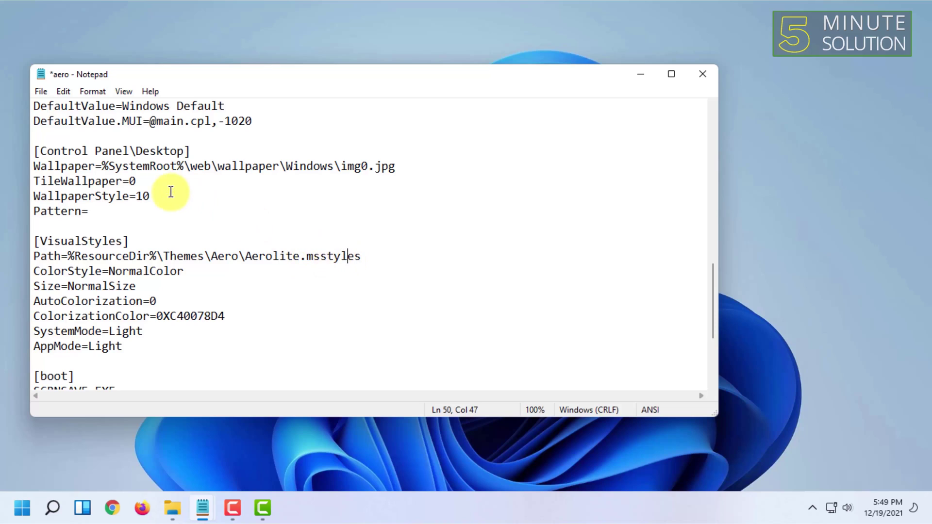
# Review the edited theme text, save the aero file and close it
pyautogui.scroll(7, 182, 194)
pyautogui.scroll(5, 151, 189)
pyautogui.scroll(-15, 152, 183)
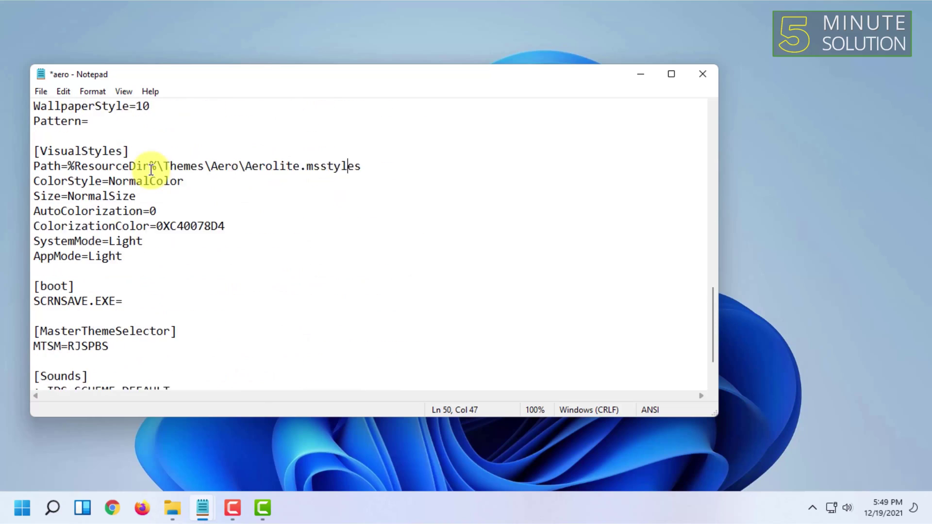
pyautogui.scroll(15, 151, 175)
pyautogui.click(41, 92)
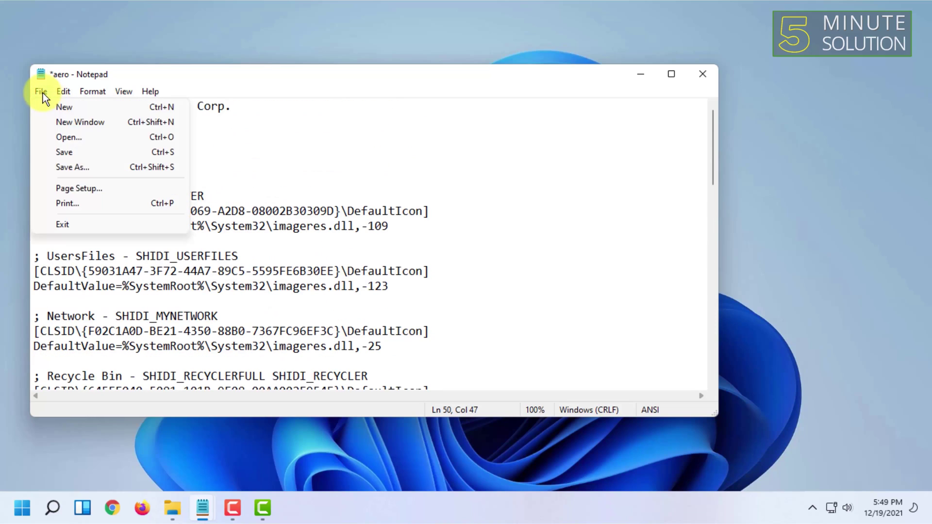
pyautogui.click(77, 151)
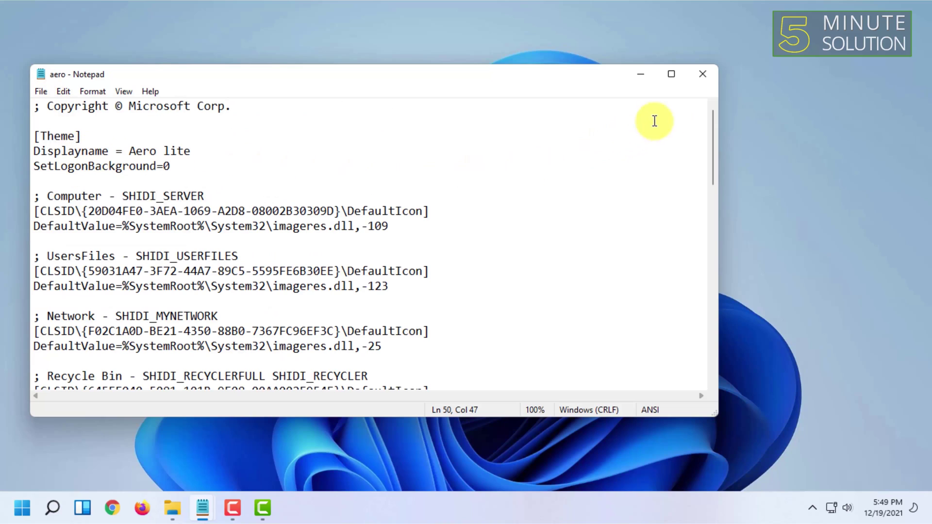
pyautogui.click(708, 80)
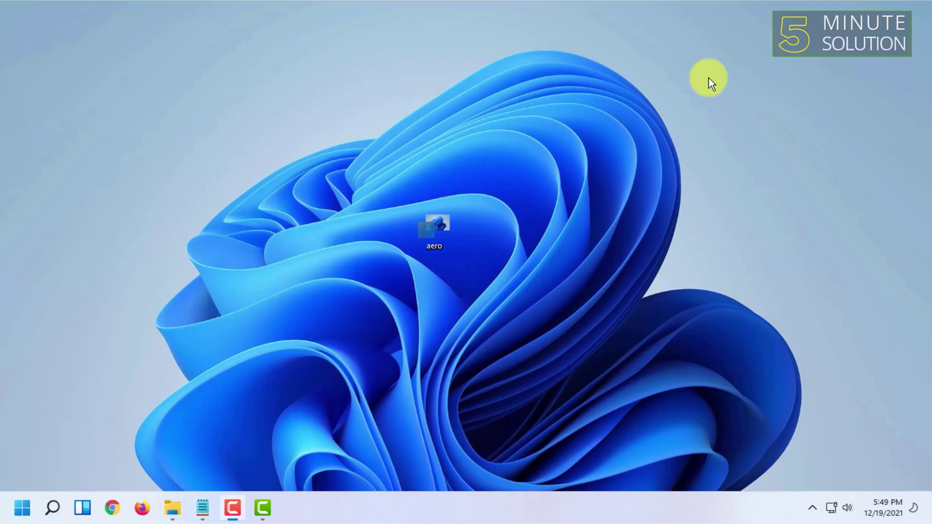
# Rename the aero theme file on the desktop by appending "lite" to its name
pyautogui.moveTo(424, 191); pyautogui.dragTo(425, 211)
pyautogui.rightClick(429, 219)
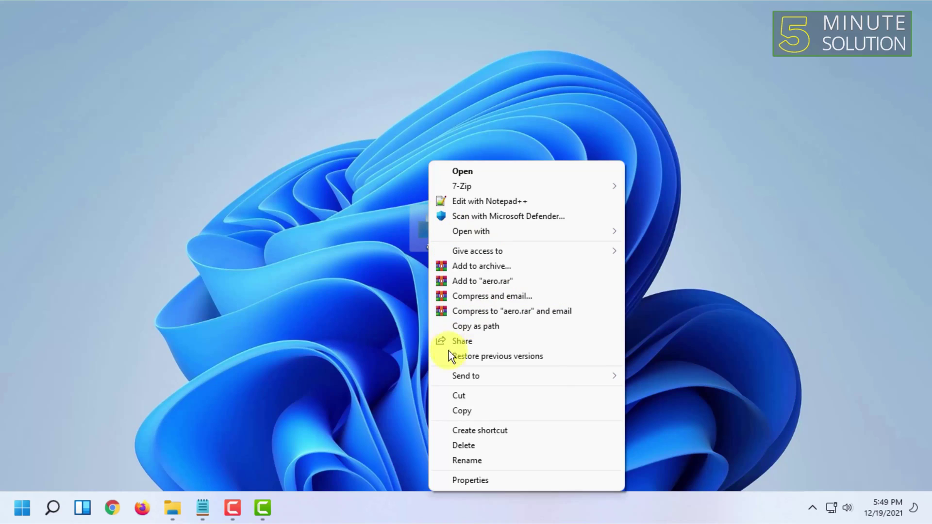
pyautogui.click(470, 461)
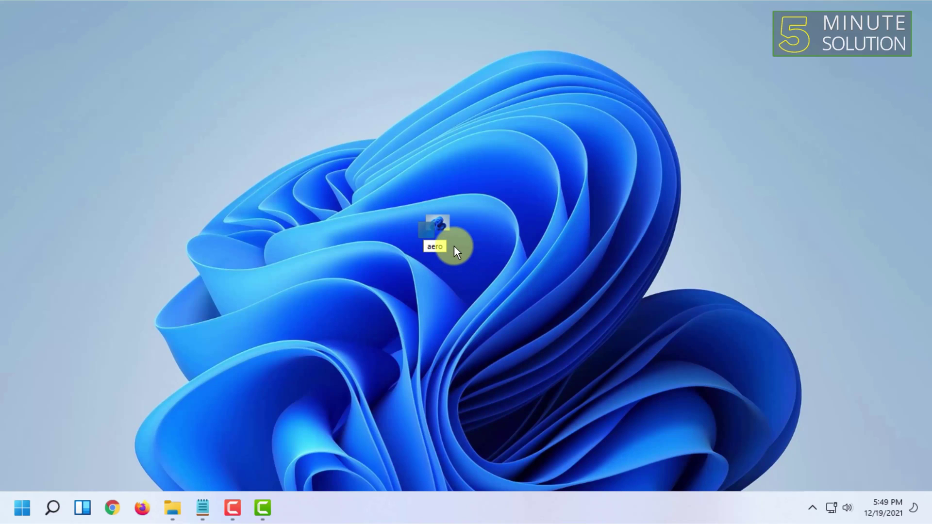
pyautogui.write('lite')
pyautogui.press('Return')
# Move the renamed theme file to the upper-right corner of the desktop and open it to apply the theme
pyautogui.moveTo(450, 221); pyautogui.dragTo(900, 34)
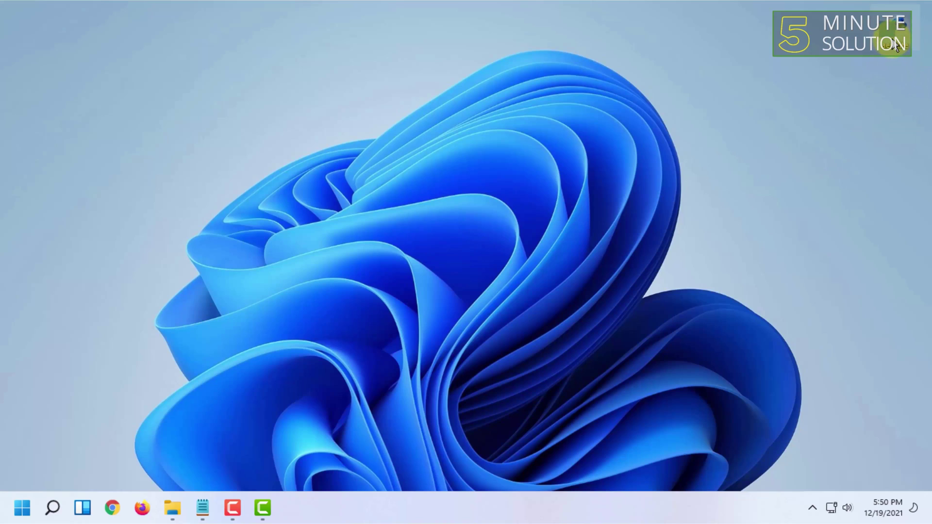
pyautogui.doubleClick(897, 45)
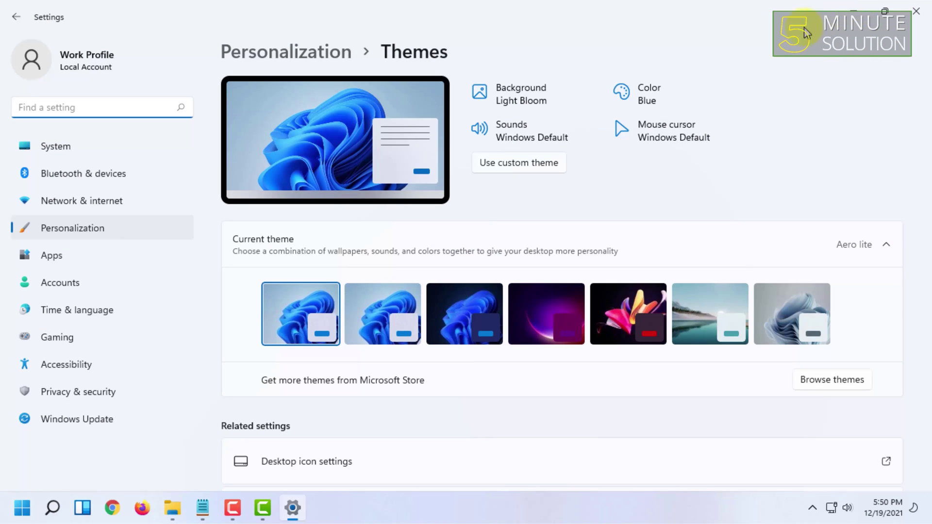
pyautogui.rightClick(367, 160)
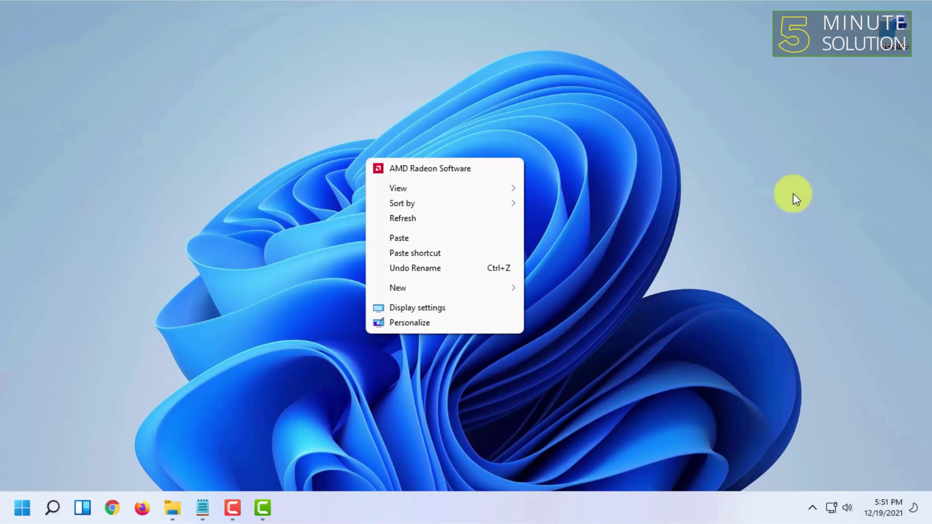
pyautogui.rightClick(255, 145)
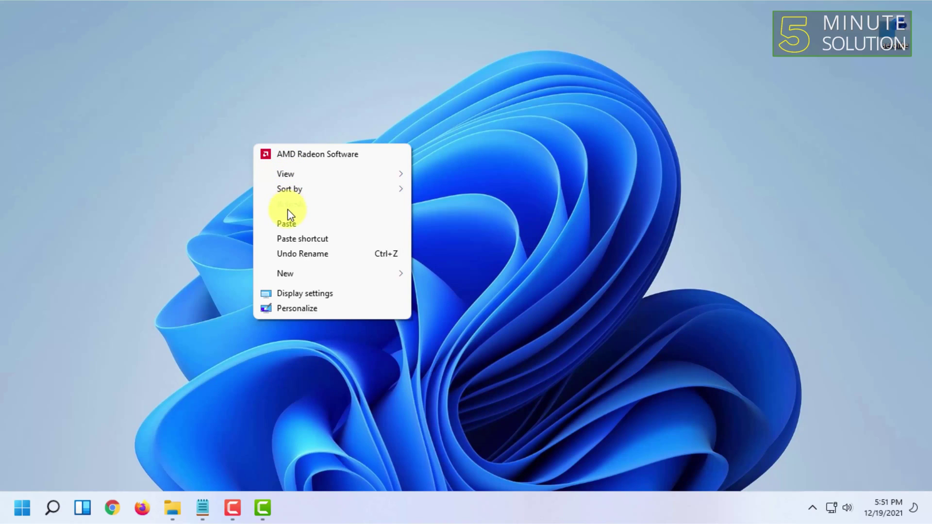
pyautogui.click(291, 254)
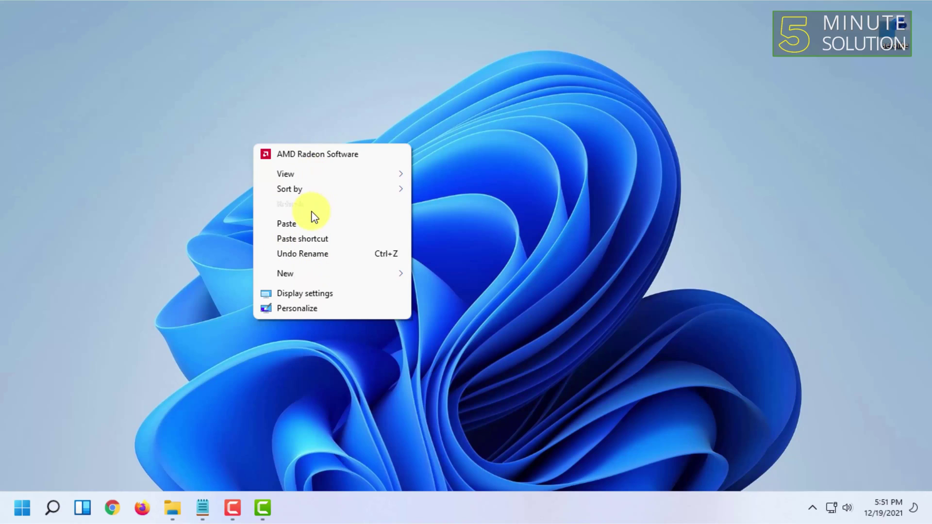
pyautogui.click(502, 200)
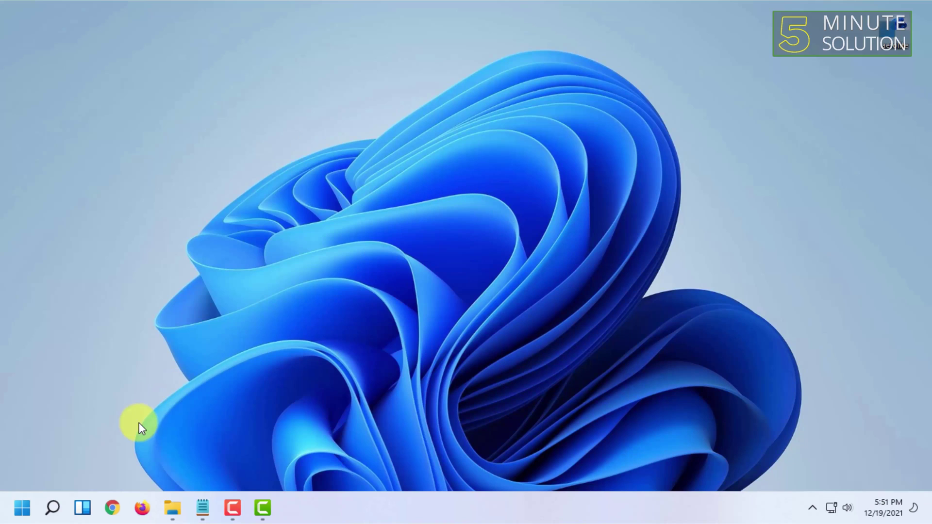
# Bring up the C:\Windows\Resources\Themes folder, look over its theme files and minimize the window
pyautogui.moveTo(171, 505)
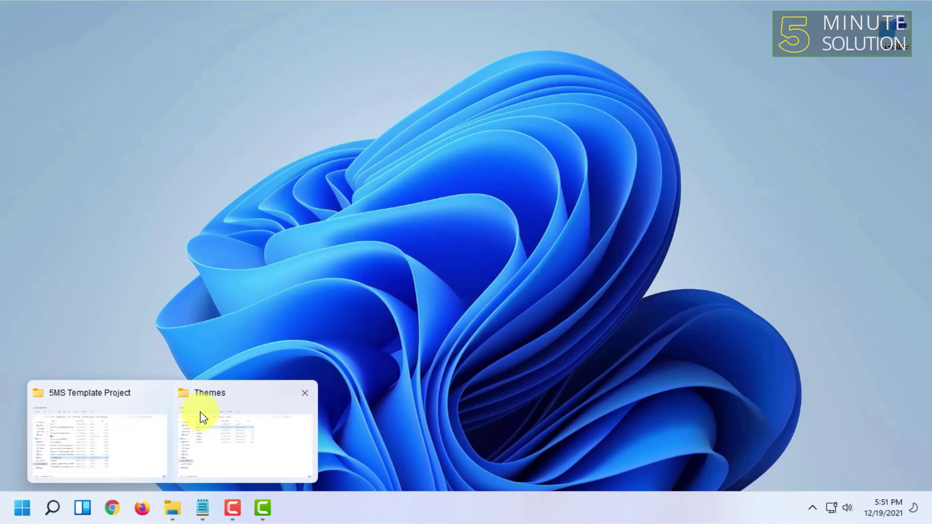
pyautogui.click(202, 416)
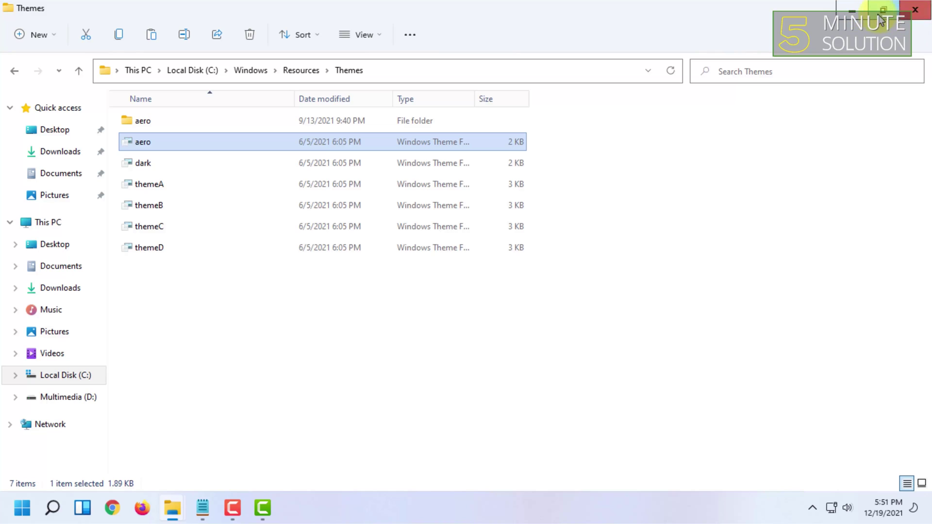
pyautogui.press('super')
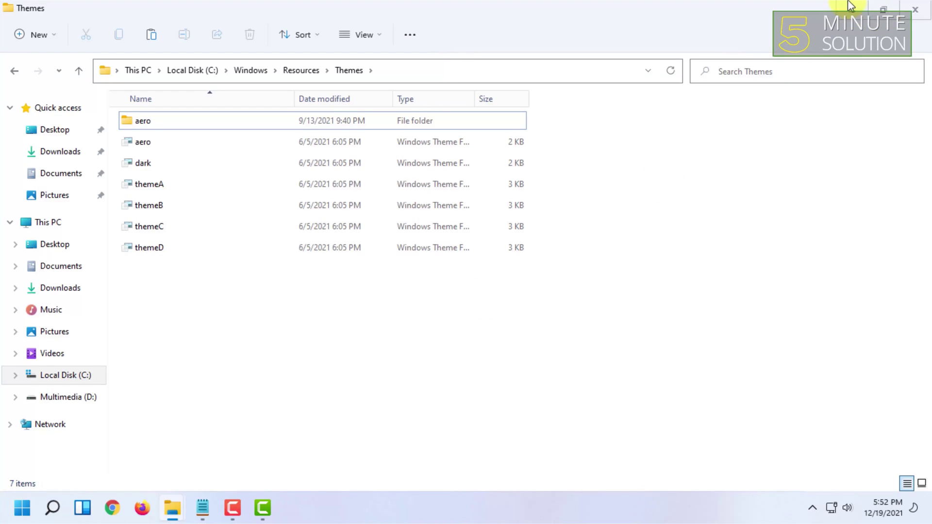
pyautogui.click(850, 5)
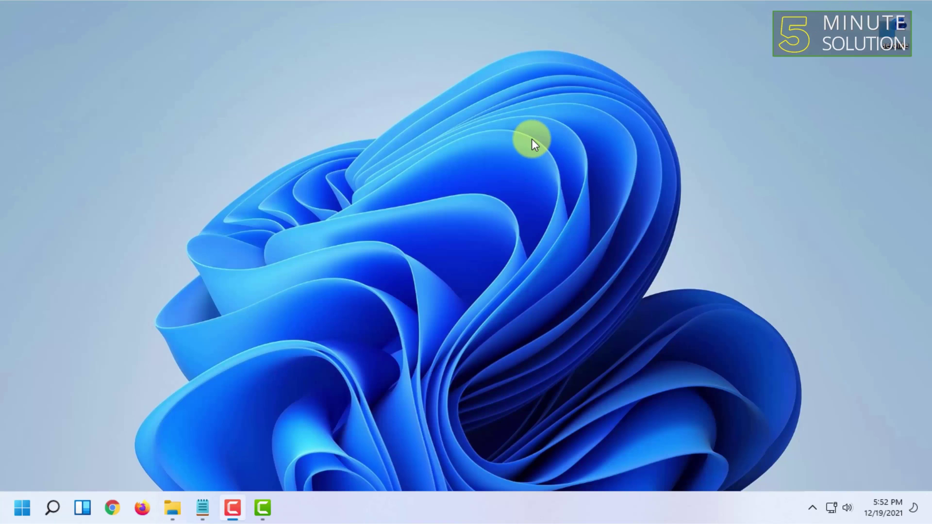